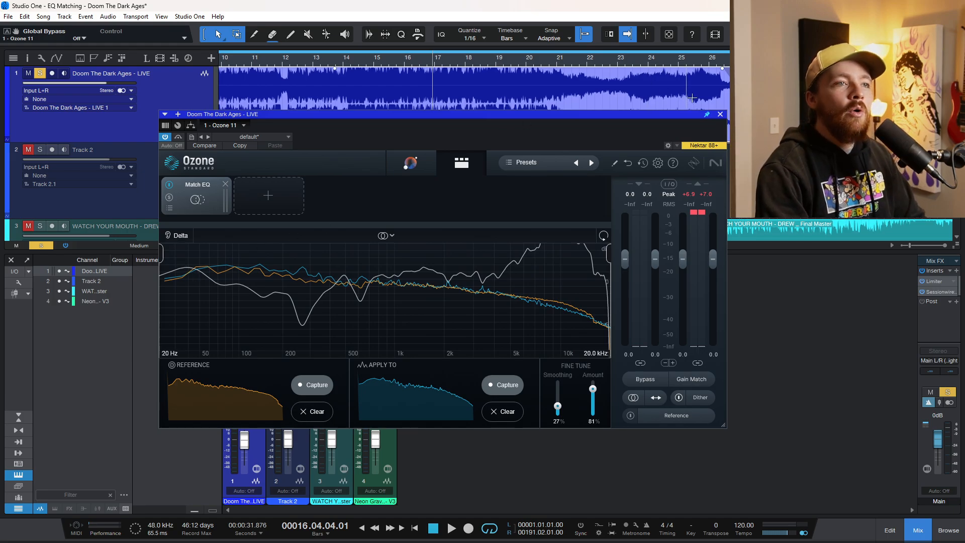
Close the Ozone window, solo Track 2 and listen to it from about bar 7
{"action": "left_click", "coordinate": [720, 115]}
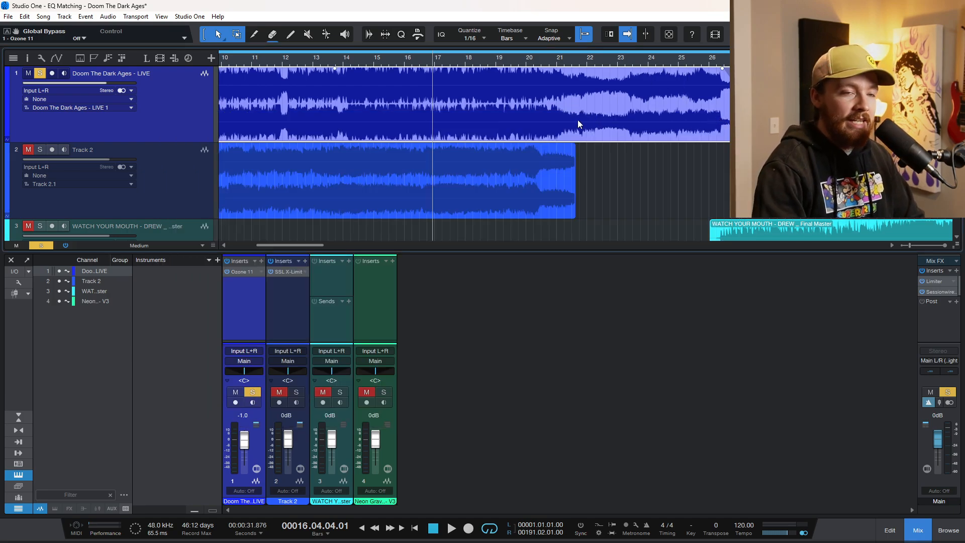
{"action": "scroll", "coordinate": [310, 175], "scroll_direction": "down", "scroll_amount": 3}
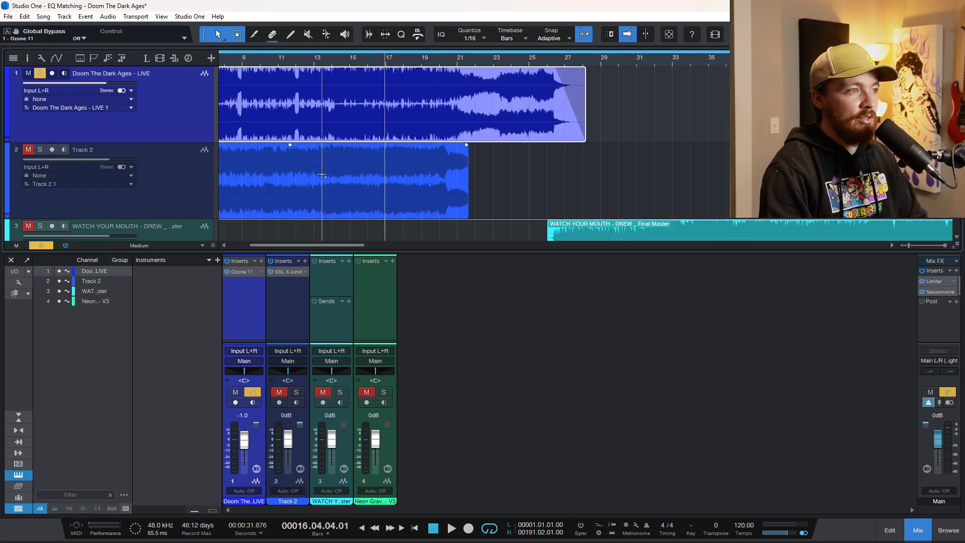
{"action": "scroll", "coordinate": [323, 175], "scroll_direction": "left", "scroll_amount": 3}
{"action": "left_click", "coordinate": [172, 186]}
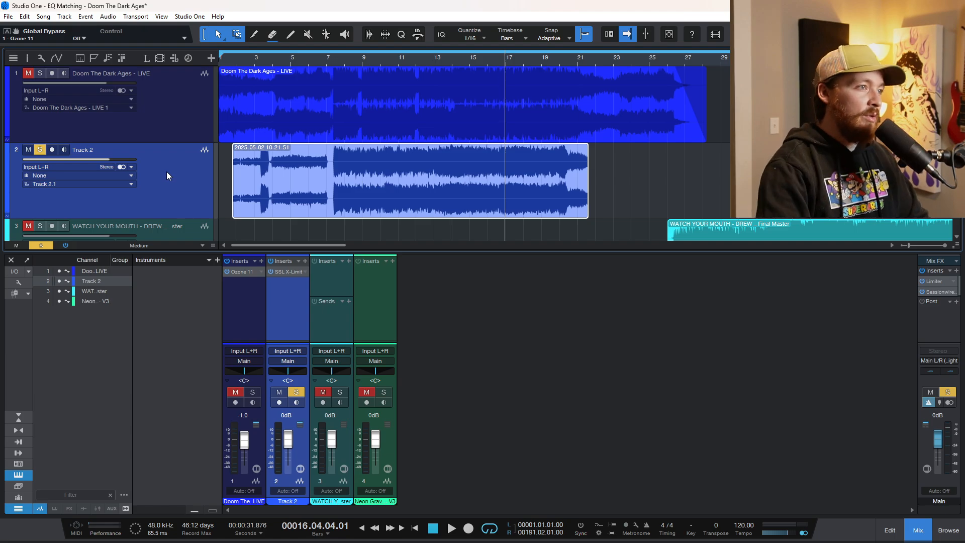
{"action": "scroll", "coordinate": [296, 207], "scroll_direction": "up", "scroll_amount": 3}
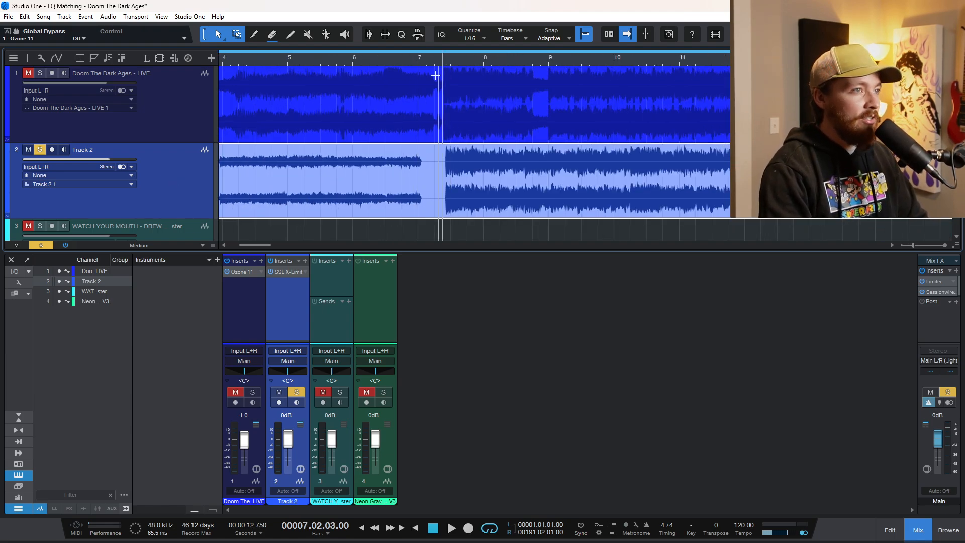
{"action": "scroll", "coordinate": [297, 166], "scroll_direction": "down", "scroll_amount": 3}
{"action": "scroll", "coordinate": [296, 166], "scroll_direction": "down", "scroll_amount": 2}
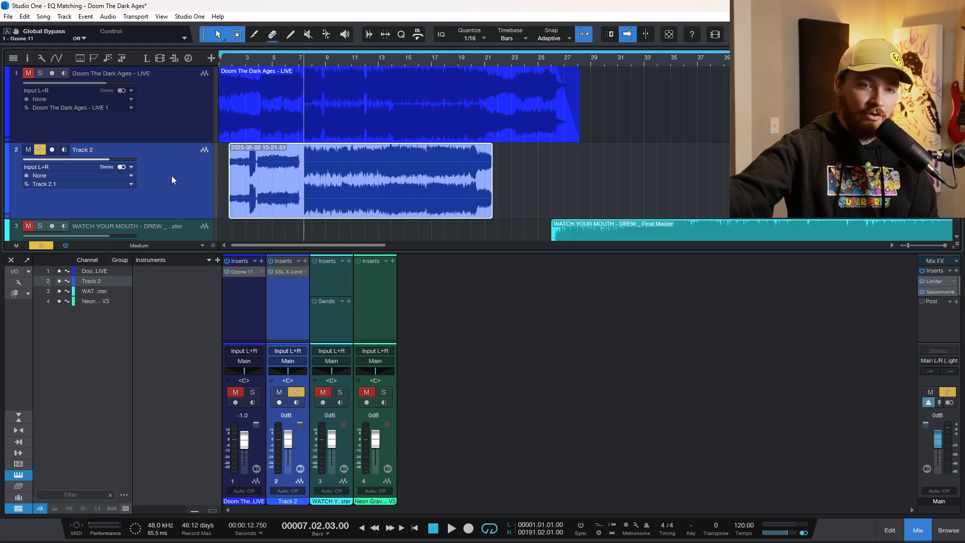
{"action": "key", "text": "space"}
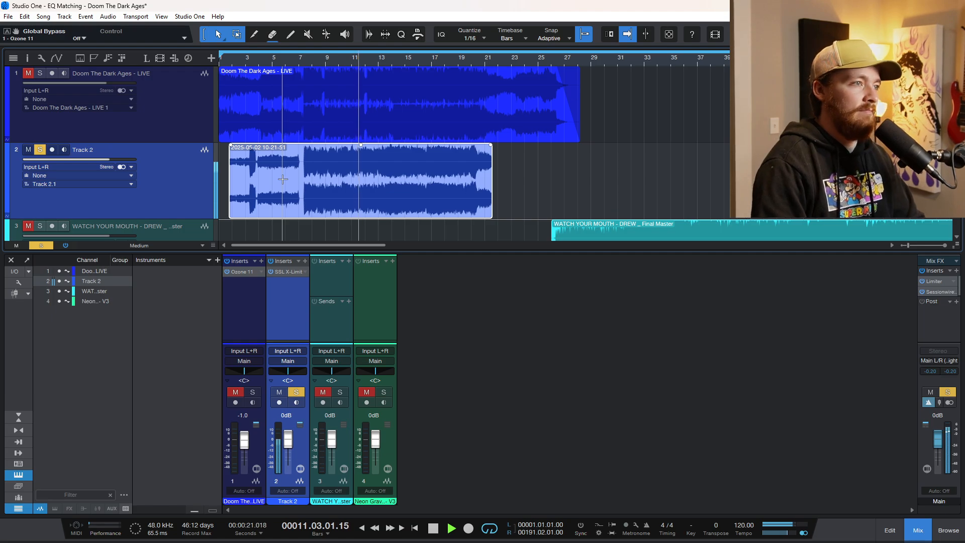
{"action": "key", "text": "space"}
Solo the Doom The Dark Ages - LIVE track, deactivate its inserts and listen to it from bar 7
{"action": "left_click", "coordinate": [183, 115]}
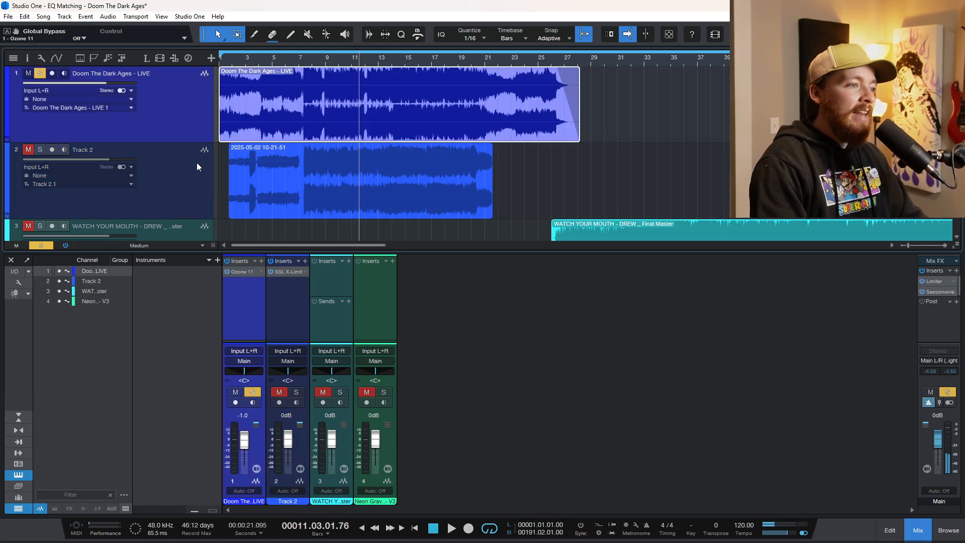
{"action": "left_click", "coordinate": [227, 261]}
{"action": "scroll", "coordinate": [346, 127], "scroll_direction": "up", "scroll_amount": 4}
{"action": "scroll", "coordinate": [345, 125], "scroll_direction": "left", "scroll_amount": 2}
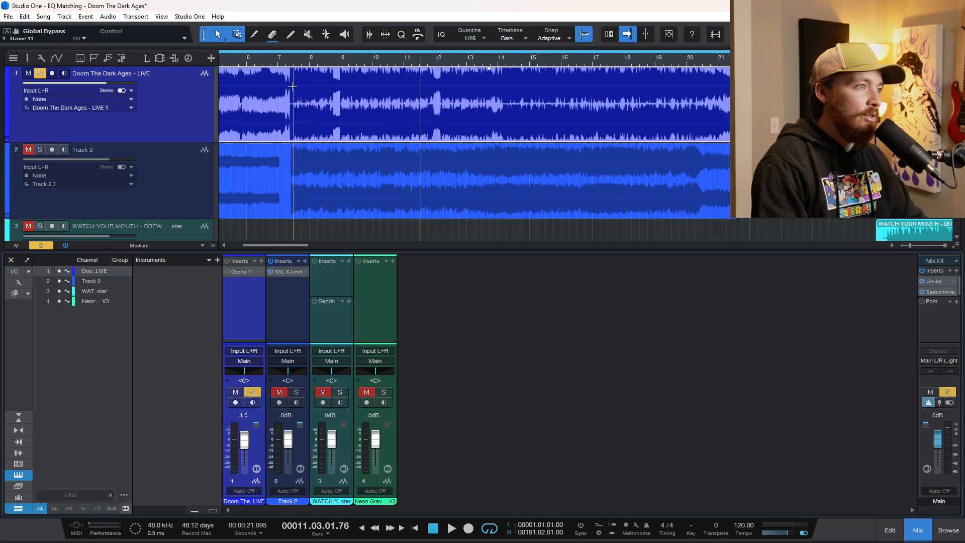
{"action": "left_click", "coordinate": [278, 62]}
{"action": "key", "text": "space"}
{"action": "scroll", "coordinate": [282, 122], "scroll_direction": "up", "scroll_amount": 3}
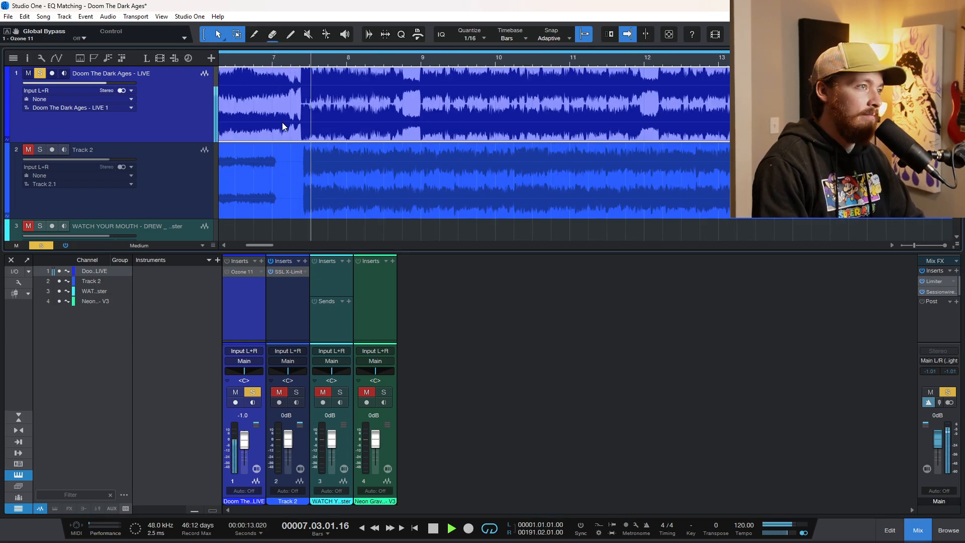
{"action": "scroll", "coordinate": [396, 168], "scroll_direction": "down", "scroll_amount": 3}
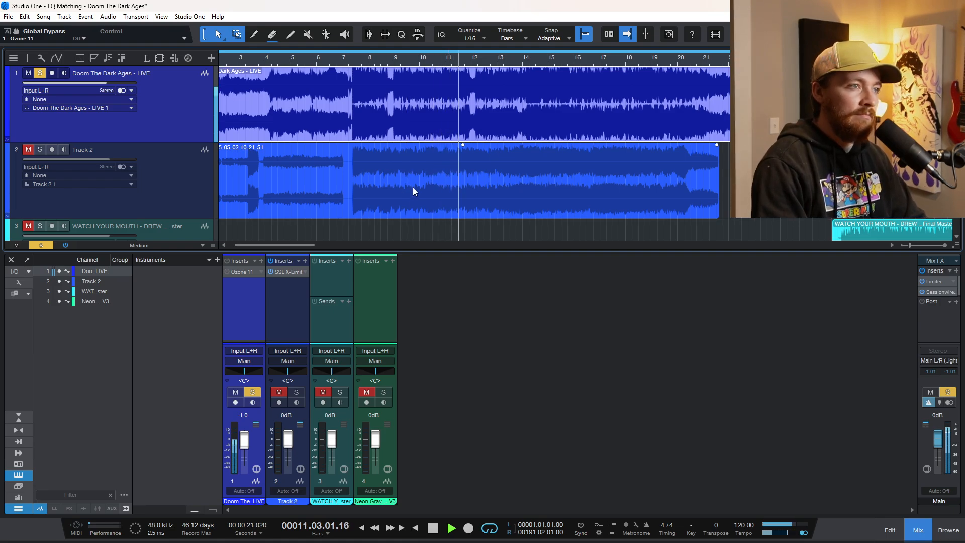
{"action": "key", "text": "space"}
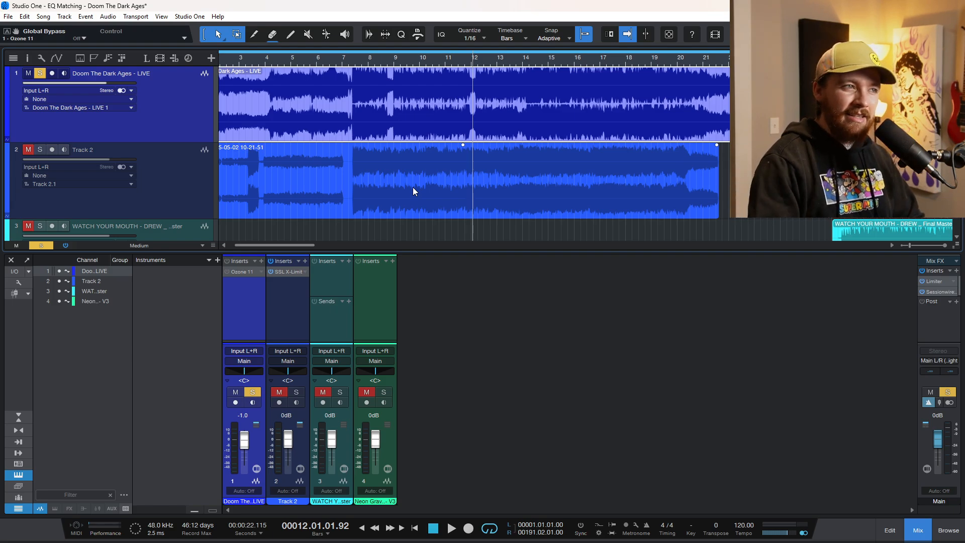
Play the LIVE track from around bar 14 and switch the solo to Track 2 for comparison
{"action": "left_click", "coordinate": [522, 65]}
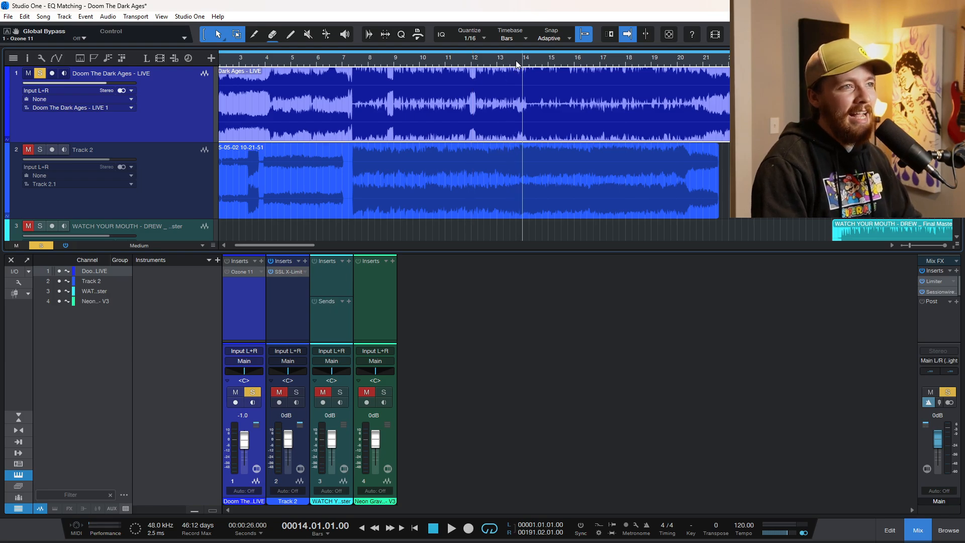
{"action": "left_click_drag", "start_coordinate": [516, 63], "coordinate": [515, 113]}
{"action": "key", "text": "space"}
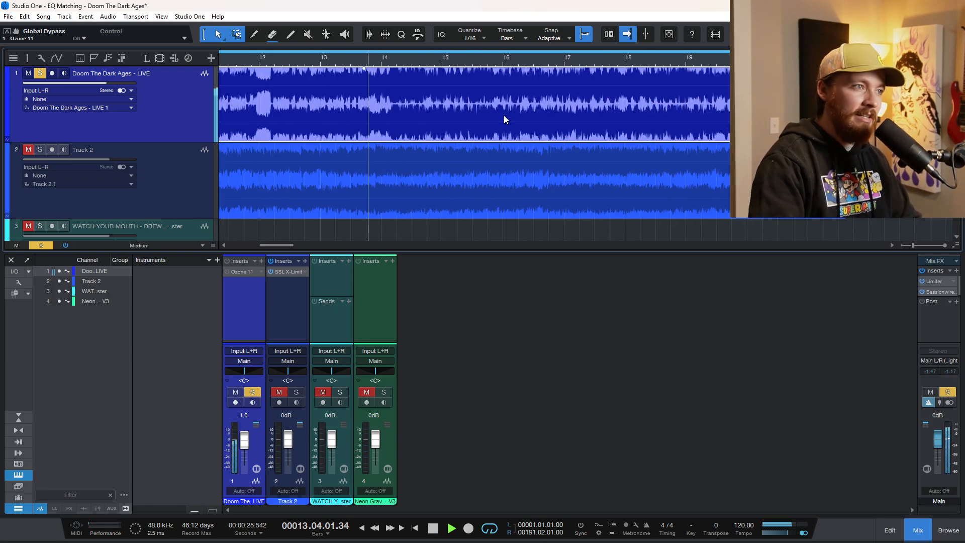
{"action": "scroll", "coordinate": [380, 163], "scroll_direction": "down", "scroll_amount": 2}
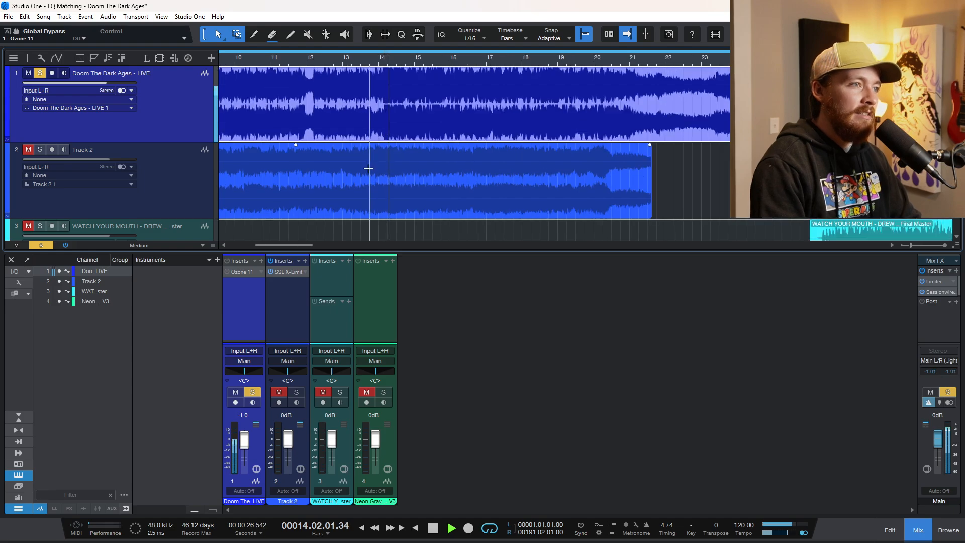
{"action": "left_click", "coordinate": [177, 187]}
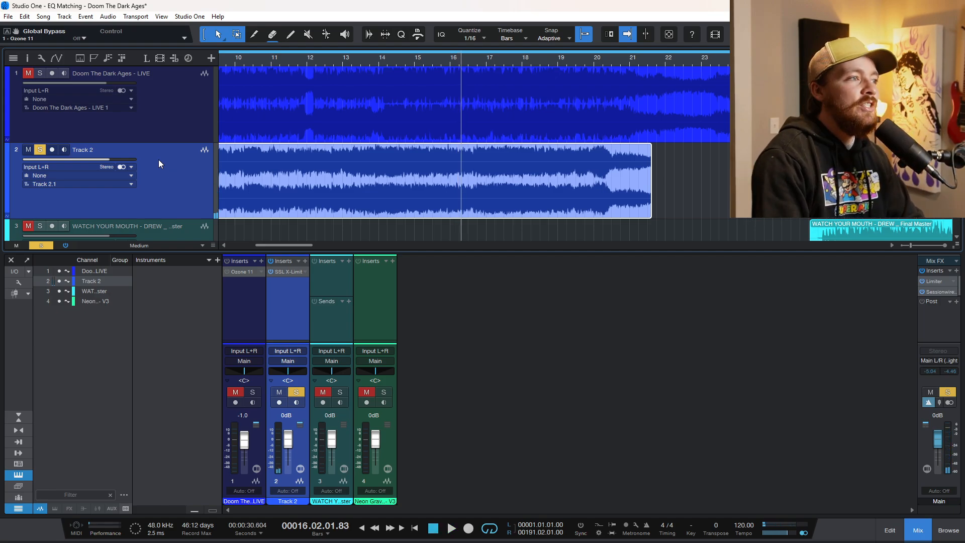
In the LIVE track's Ozone Match EQ, set Smoothing to 22% and Amount to 83%, and reactivate the plug-in
{"action": "left_click", "coordinate": [174, 135]}
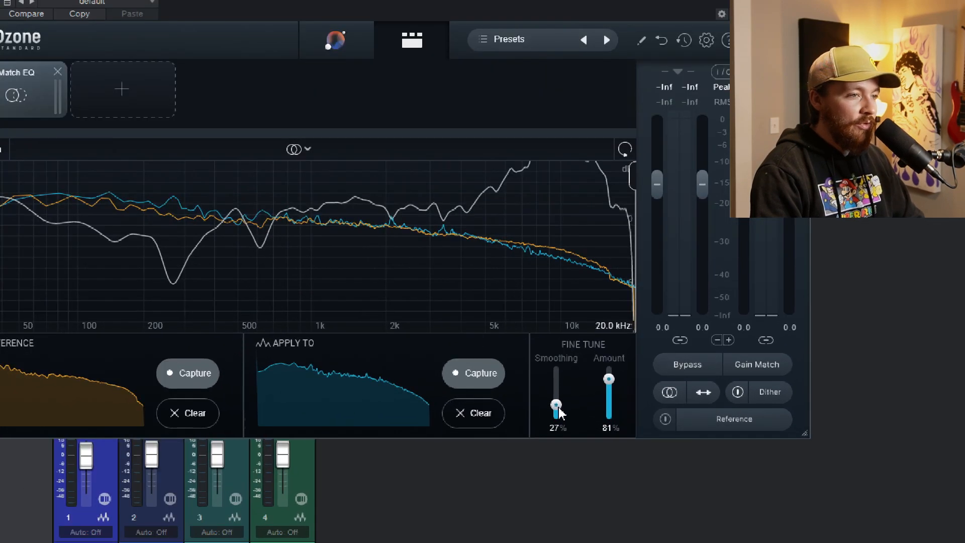
{"action": "mouse_move", "coordinate": [558, 409]}
{"action": "left_mouse_down"}
{"action": "mouse_move", "coordinate": [558, 382]}
{"action": "mouse_move", "coordinate": [562, 415]}
{"action": "left_mouse_up"}
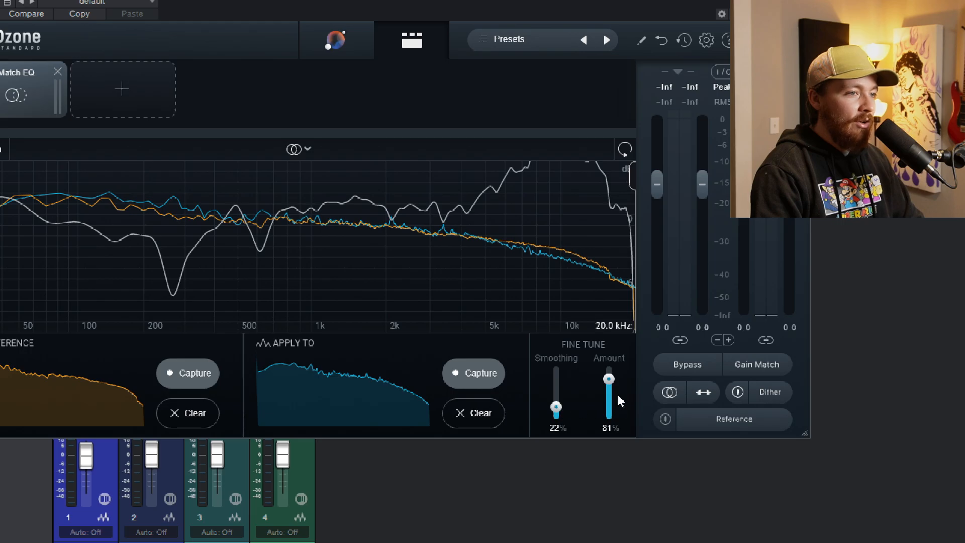
{"action": "mouse_move", "coordinate": [609, 384]}
{"action": "left_mouse_down"}
{"action": "mouse_move", "coordinate": [608, 421]}
{"action": "mouse_move", "coordinate": [623, 329]}
{"action": "mouse_move", "coordinate": [610, 394]}
{"action": "mouse_move", "coordinate": [611, 383]}
{"action": "mouse_move", "coordinate": [623, 386]}
{"action": "left_mouse_up"}
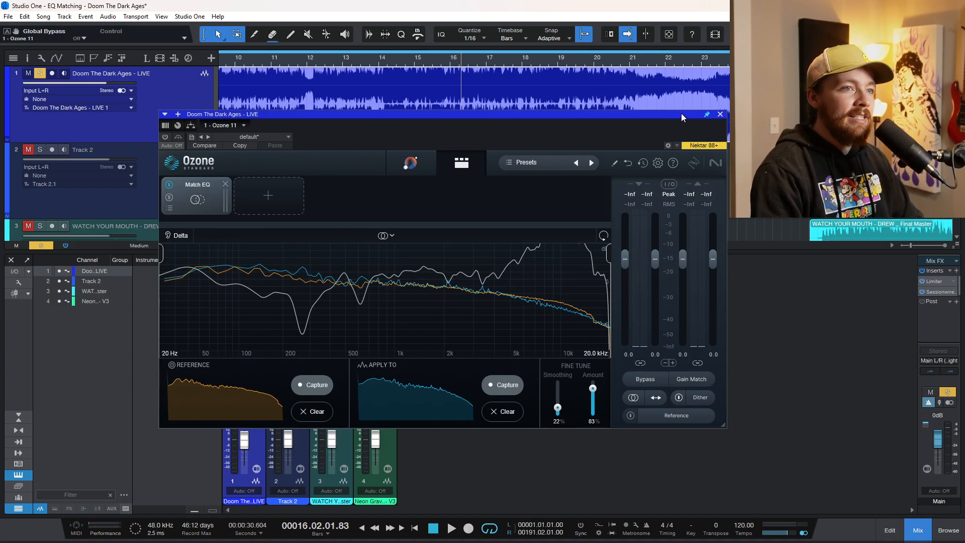
{"action": "left_click_drag", "start_coordinate": [680, 113], "coordinate": [803, 121]}
{"action": "left_click", "coordinate": [287, 144]}
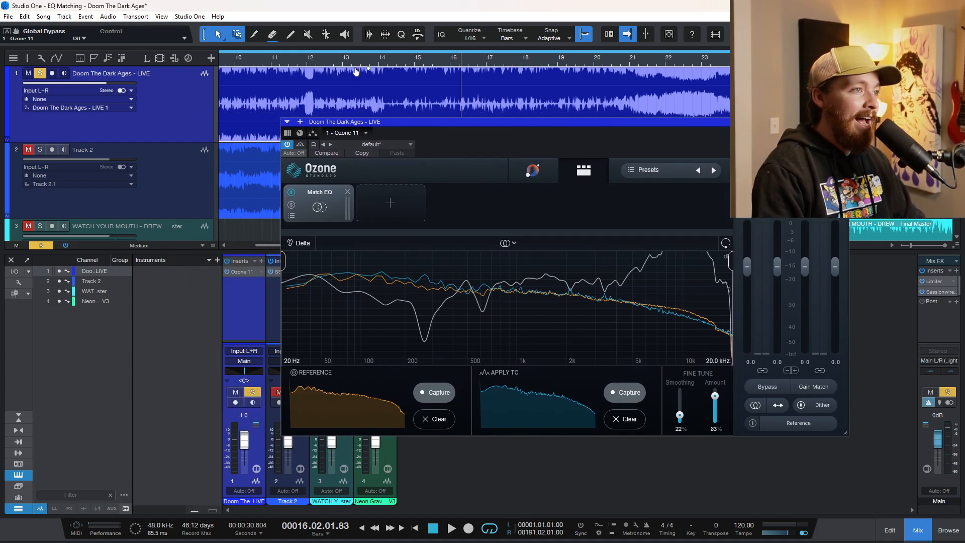
Play the LIVE track from bar 14, comparing the sound with Ozone bypassed and with it active
{"action": "left_click", "coordinate": [381, 89]}
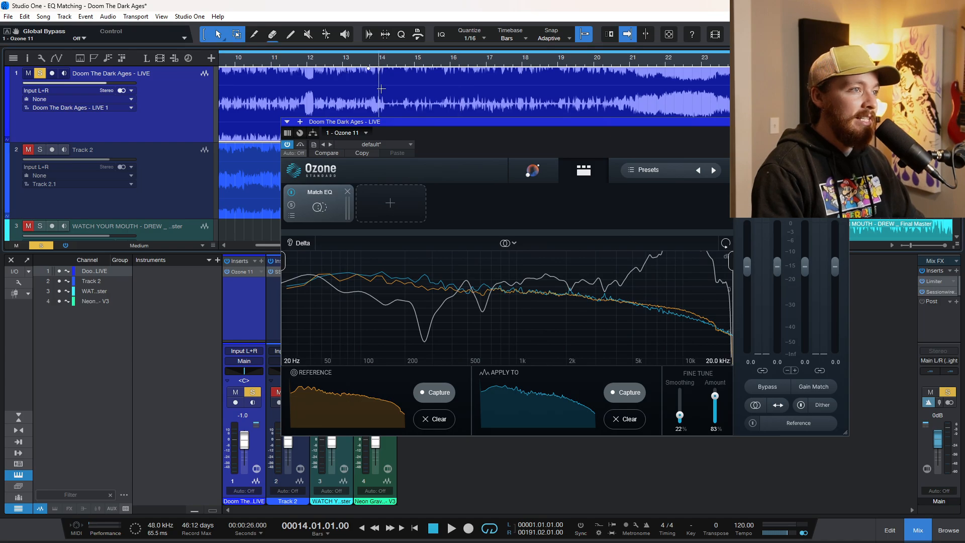
{"action": "left_click", "coordinate": [300, 144]}
{"action": "key", "text": "space"}
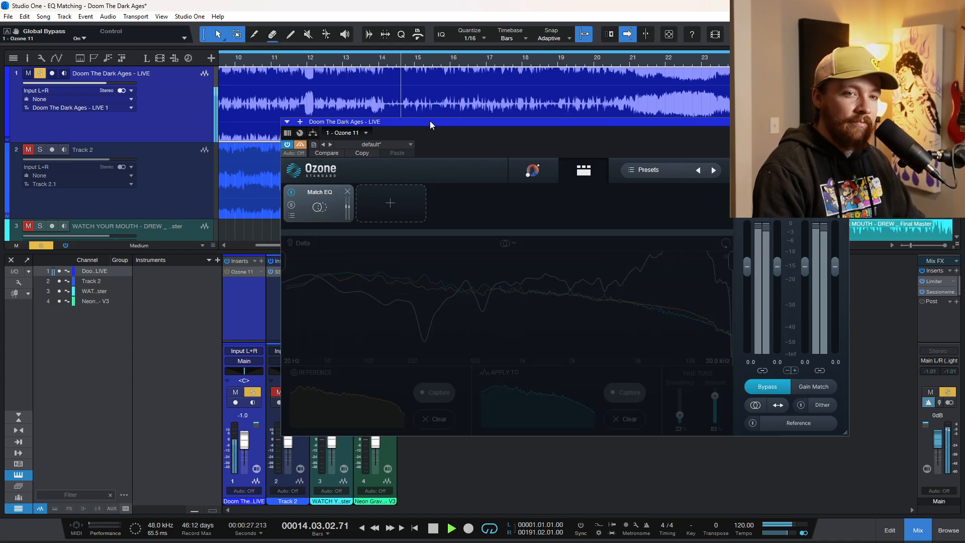
{"action": "left_click_drag", "start_coordinate": [454, 123], "coordinate": [322, 149]}
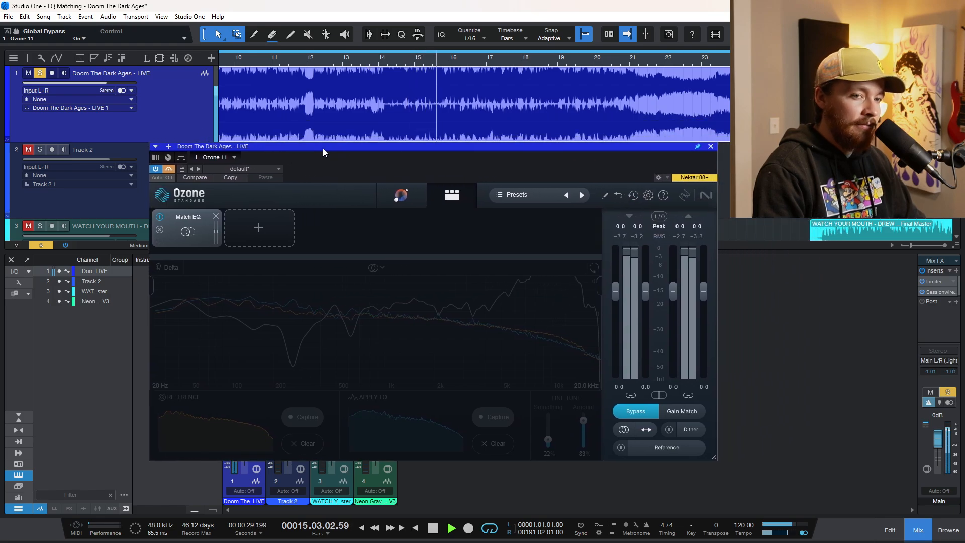
{"action": "left_click", "coordinate": [170, 168]}
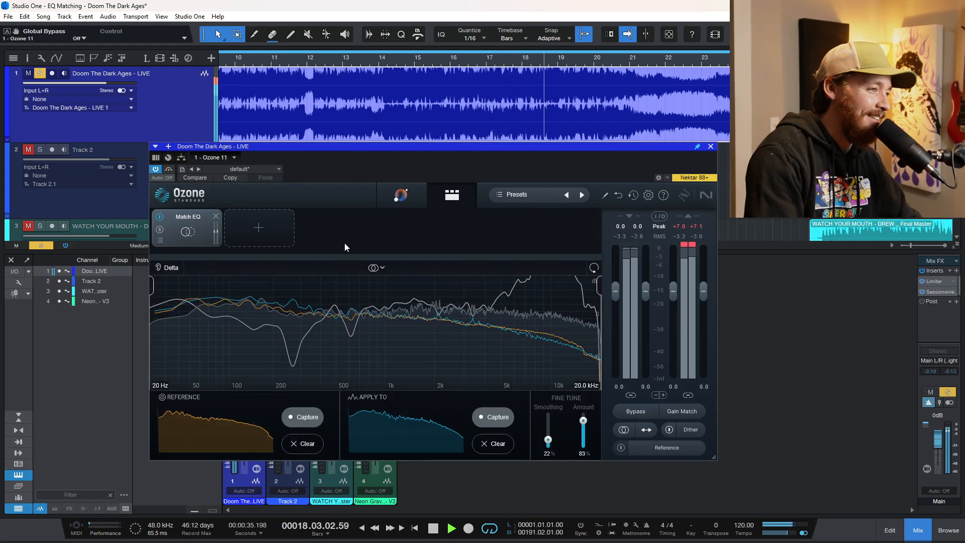
{"action": "key", "text": "space"}
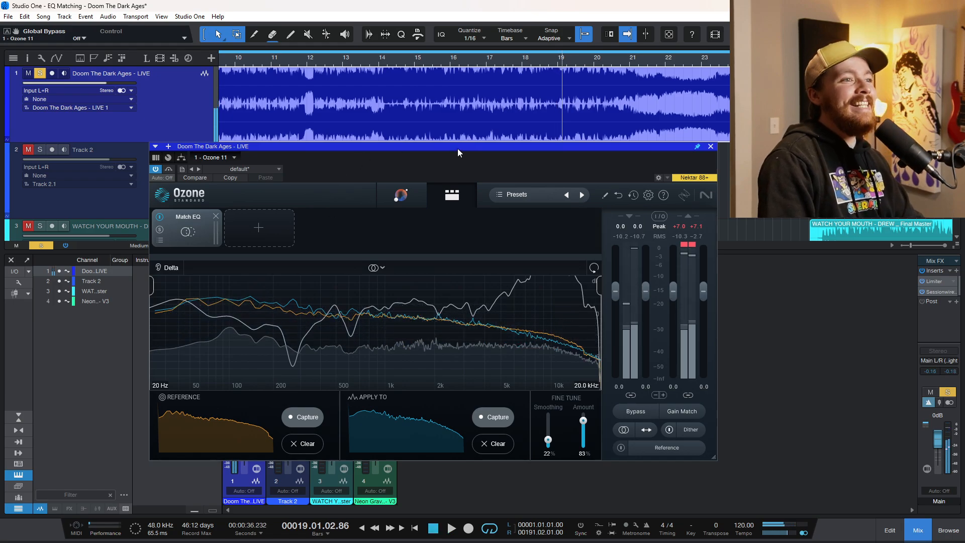
Move the Ozone window clear of the tracks, return the playhead to bar 14 and solo Track 2
{"action": "left_click_drag", "start_coordinate": [457, 149], "coordinate": [630, 206]}
{"action": "left_click", "coordinate": [171, 192]}
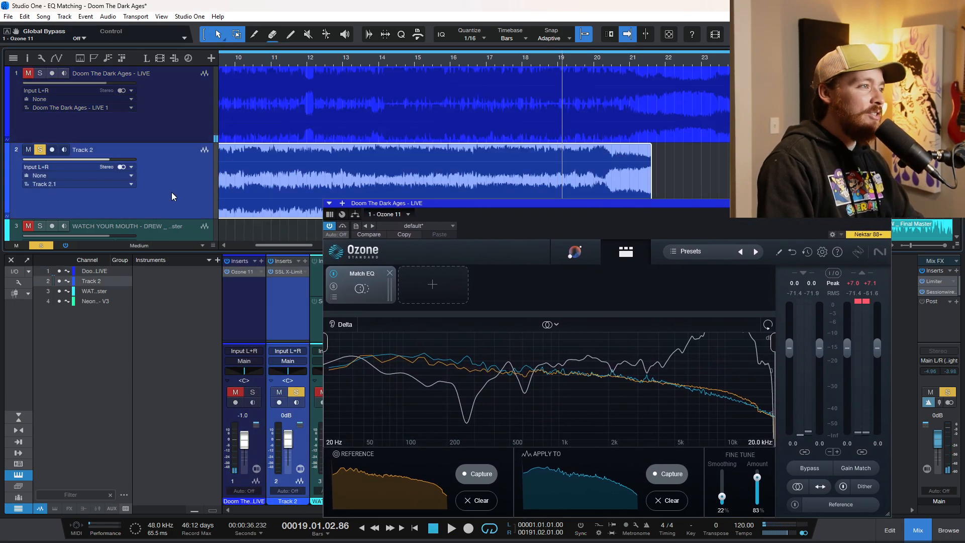
{"action": "left_click", "coordinate": [161, 119]}
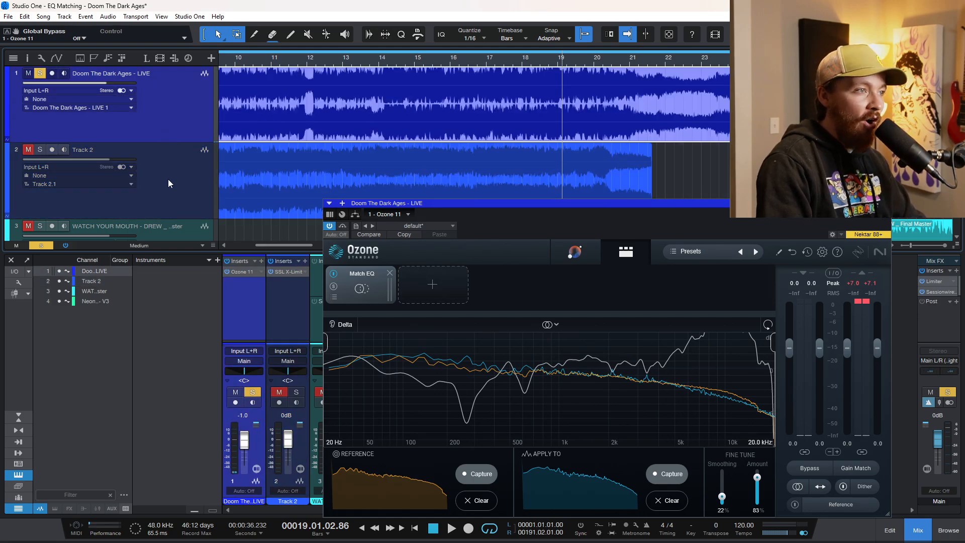
{"action": "left_click", "coordinate": [379, 63]}
{"action": "left_click", "coordinate": [167, 177]}
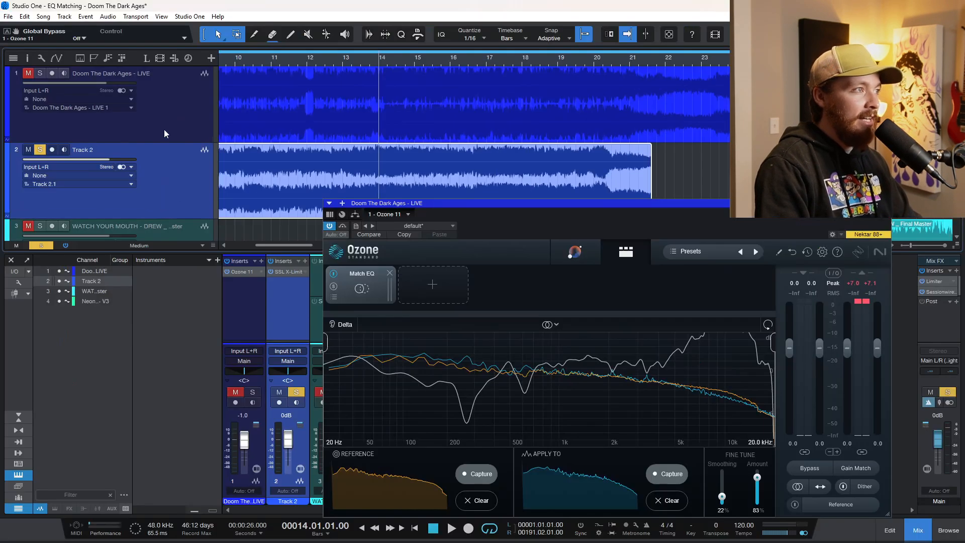
{"action": "left_click", "coordinate": [173, 127]}
{"action": "left_click", "coordinate": [177, 164]}
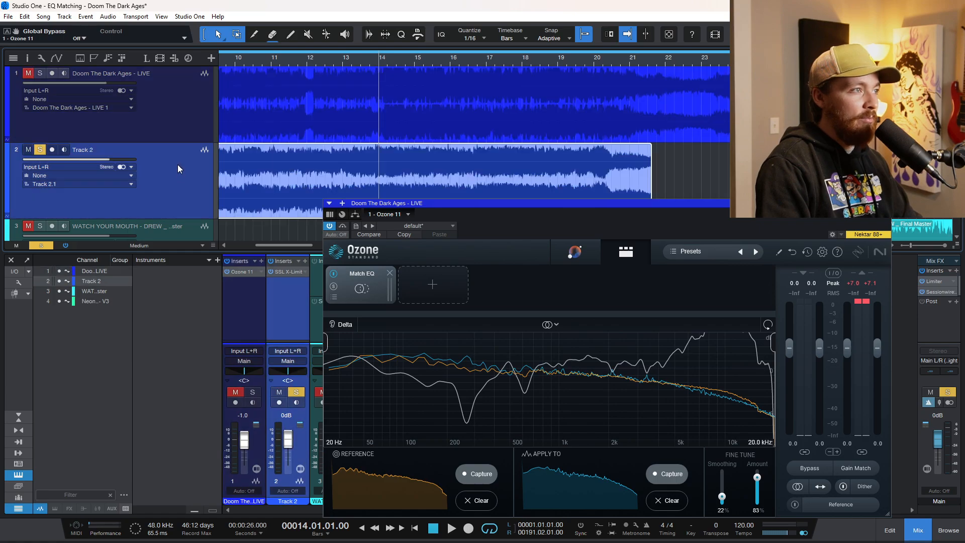
Play from bar 14, alternating the solo between Track 2 and the LIVE track with Ozone active and bypassed
{"action": "key", "text": "space"}
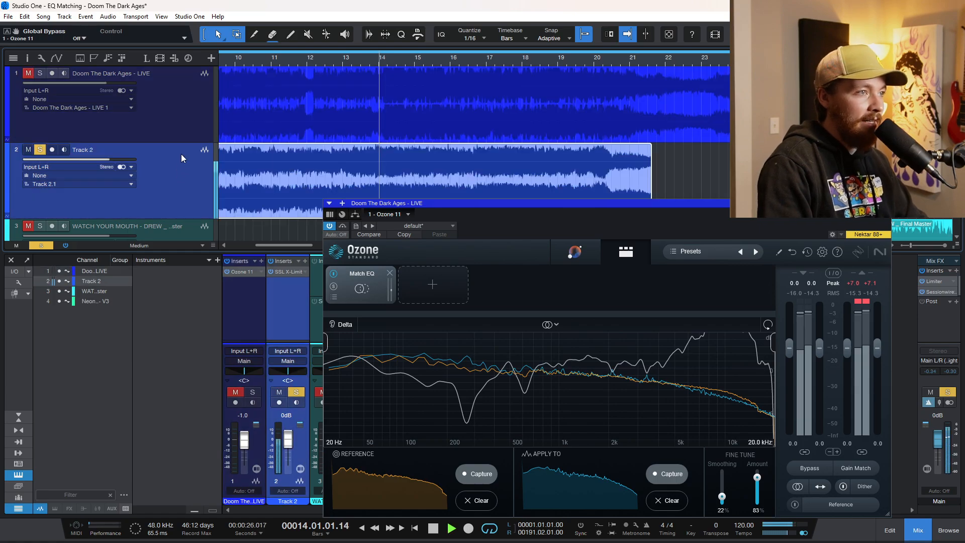
{"action": "left_click", "coordinate": [171, 118]}
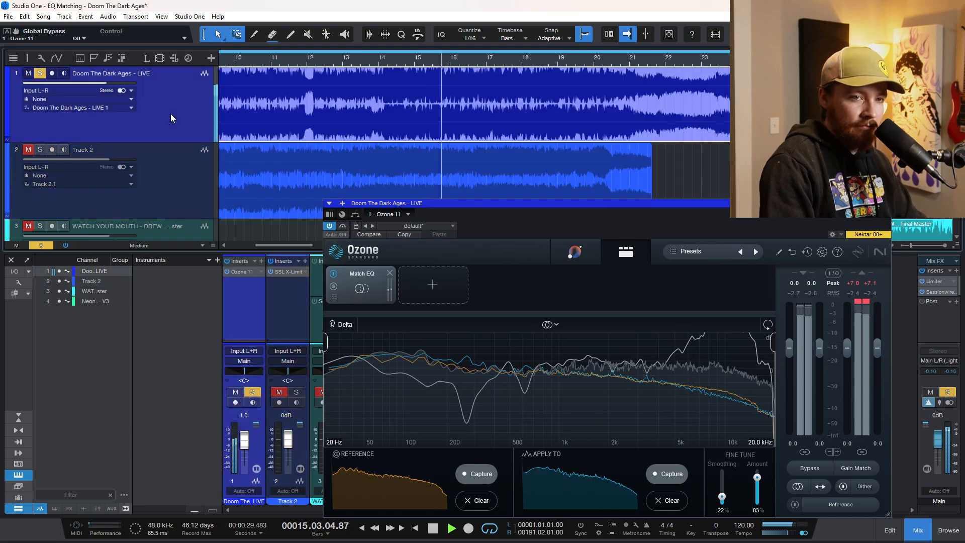
{"action": "left_click", "coordinate": [342, 226]}
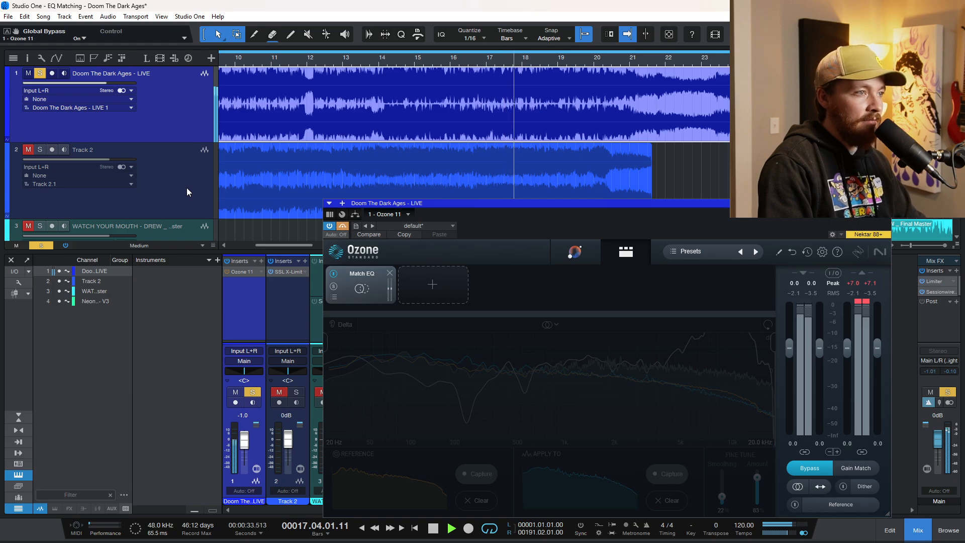
{"action": "left_click", "coordinate": [186, 188]}
{"action": "left_click", "coordinate": [183, 123]}
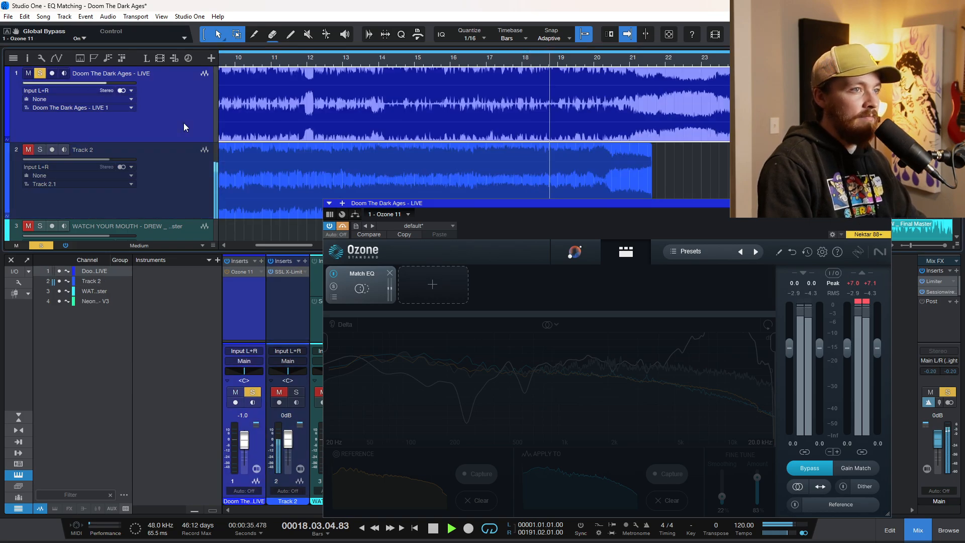
{"action": "left_click", "coordinate": [342, 227]}
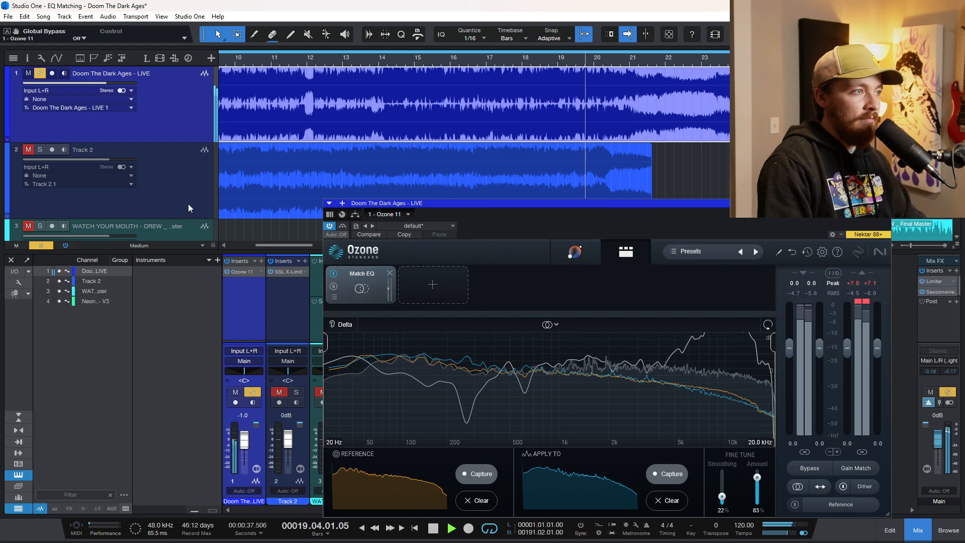
{"action": "scroll", "coordinate": [404, 159], "scroll_direction": "down", "scroll_amount": 5}
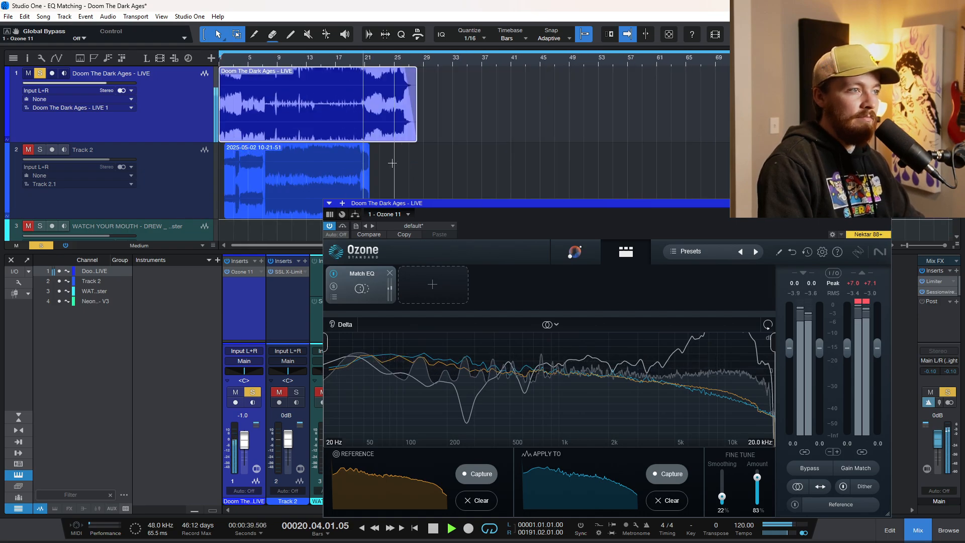
{"action": "key", "text": "space"}
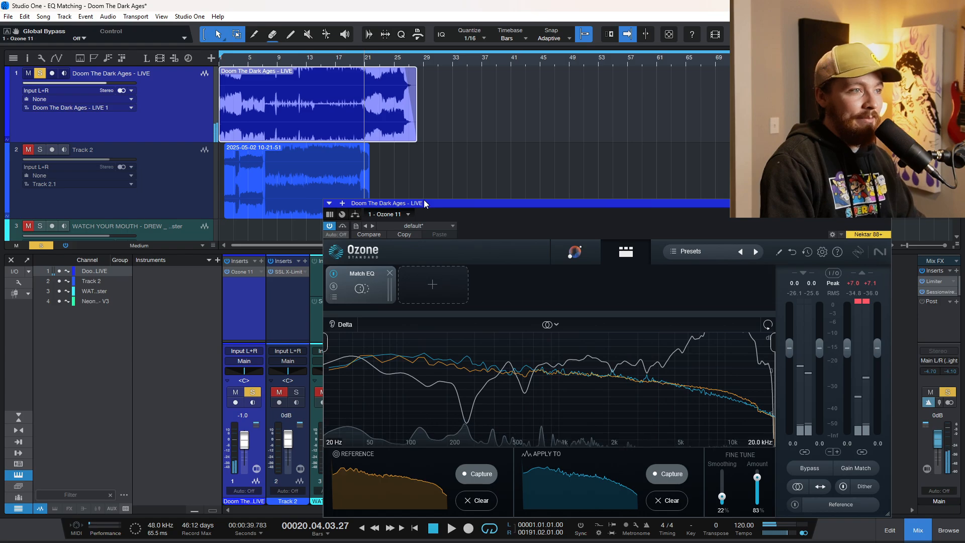
Move the Ozone window clear of Track 2, solo Track 2 and place the playhead just after bar 16
{"action": "left_click_drag", "start_coordinate": [424, 203], "coordinate": [265, 106]}
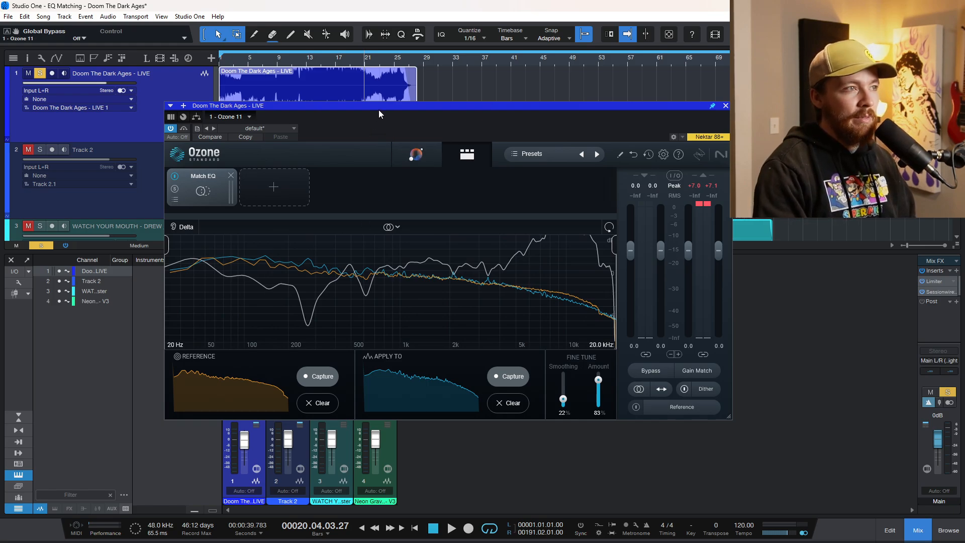
{"action": "left_click_drag", "start_coordinate": [378, 108], "coordinate": [410, 105]}
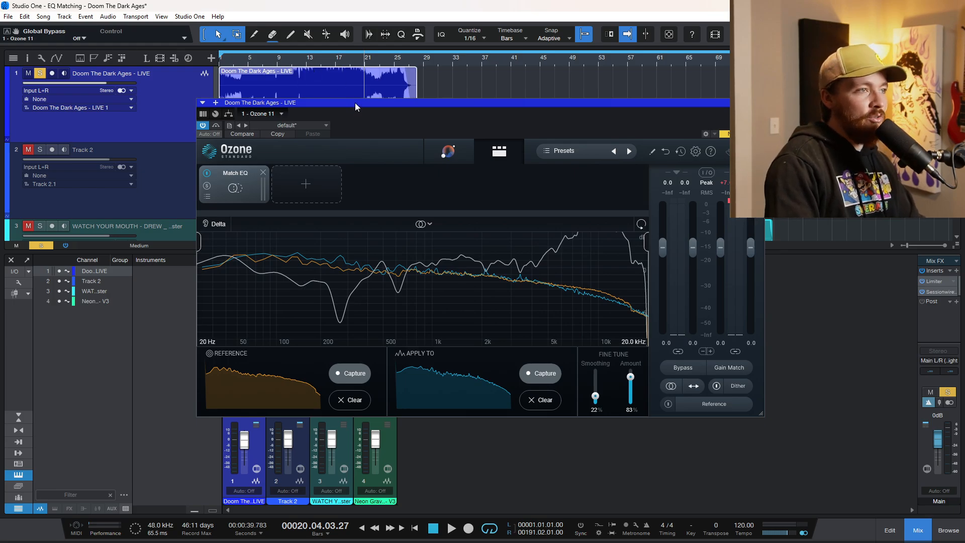
{"action": "left_click_drag", "start_coordinate": [354, 103], "coordinate": [367, 220]}
{"action": "left_click", "coordinate": [145, 194]}
{"action": "scroll", "coordinate": [318, 166], "scroll_direction": "up", "scroll_amount": 5}
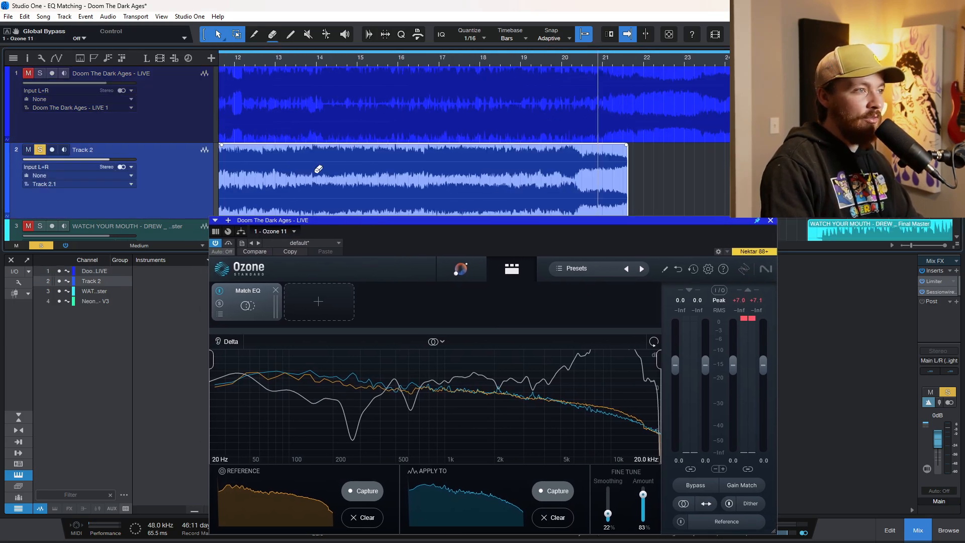
{"action": "left_click", "coordinate": [408, 63]}
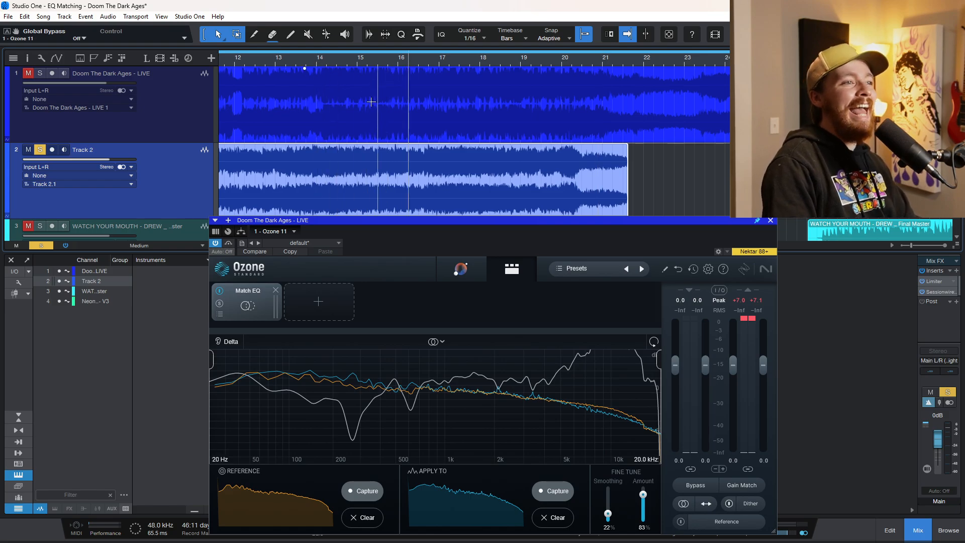
Play the soloed Track 2 from just after bar 16 and stop playback near bar 19
{"action": "scroll", "coordinate": [336, 155], "scroll_direction": "down", "scroll_amount": 1}
{"action": "scroll", "coordinate": [336, 156], "scroll_direction": "up", "scroll_amount": 1}
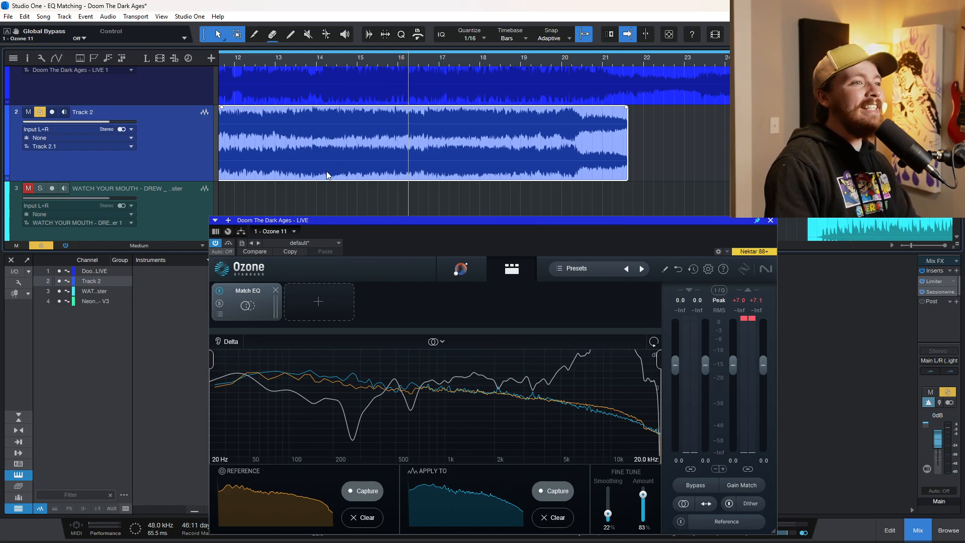
{"action": "scroll", "coordinate": [381, 155], "scroll_direction": "down", "scroll_amount": 5}
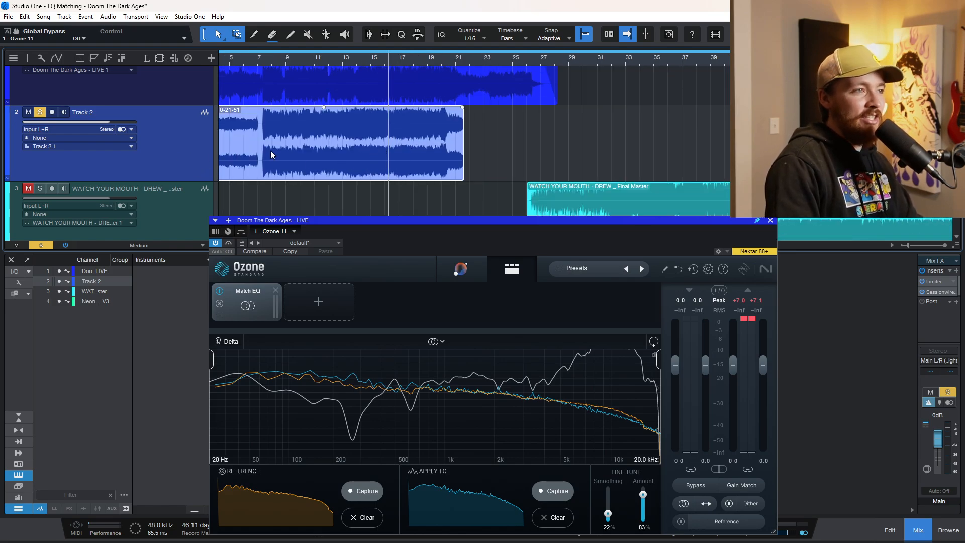
{"action": "key", "text": "space"}
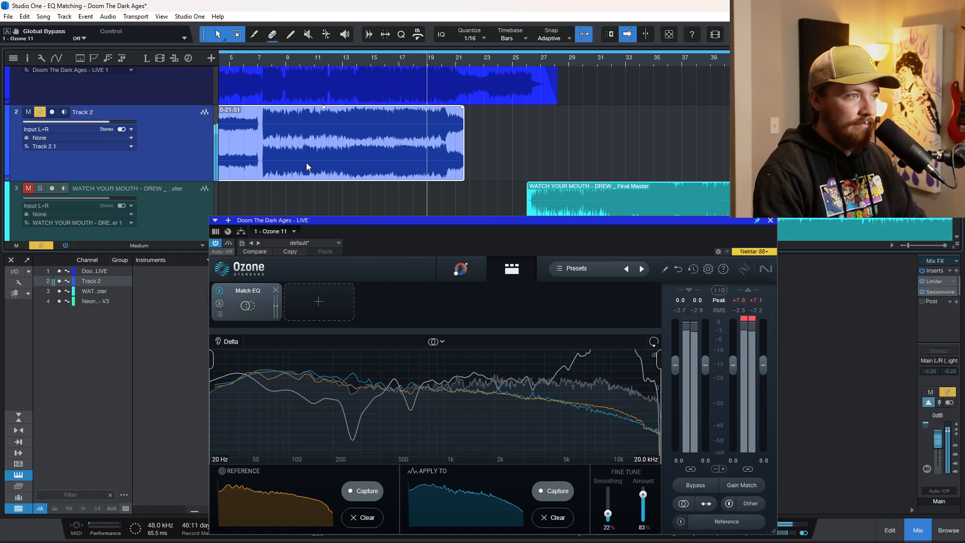
{"action": "key", "text": "space"}
Deselect the Track 2 clip and play Track 2 again from shortly before bar 17
{"action": "left_click", "coordinate": [395, 194]}
{"action": "scroll", "coordinate": [395, 193], "scroll_direction": "up", "scroll_amount": 4}
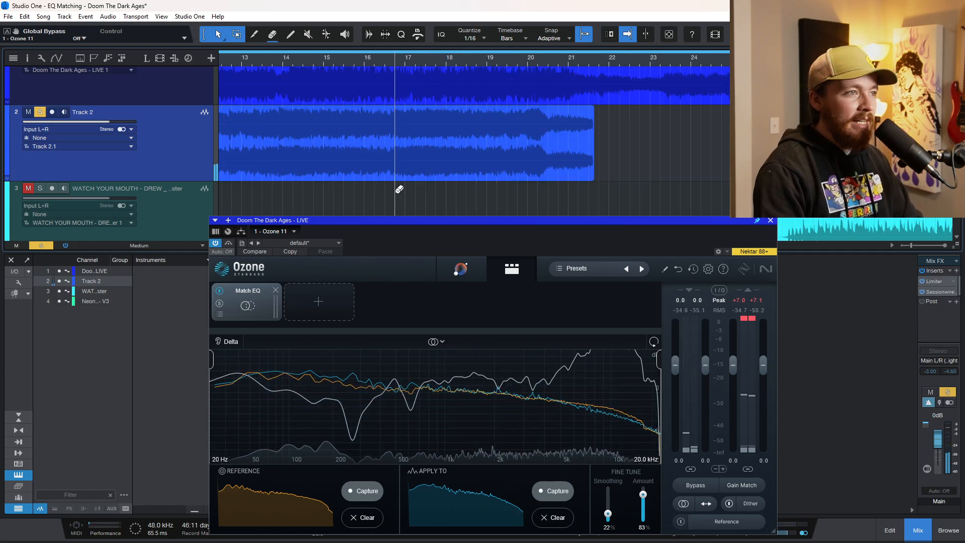
{"action": "scroll", "coordinate": [397, 191], "scroll_direction": "up", "scroll_amount": 2}
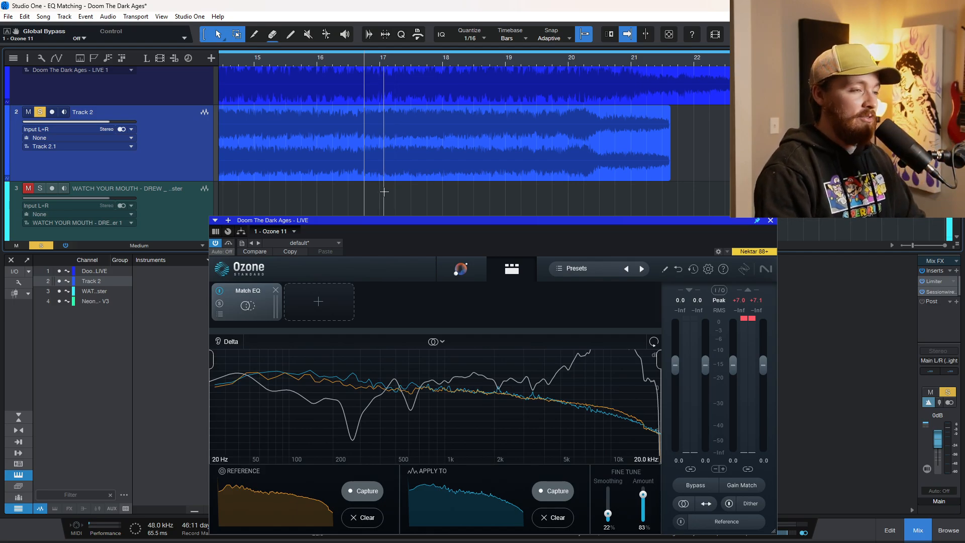
{"action": "key", "text": "space"}
{"action": "scroll", "coordinate": [390, 189], "scroll_direction": "up", "scroll_amount": 2}
{"action": "scroll", "coordinate": [389, 189], "scroll_direction": "down", "scroll_amount": 2}
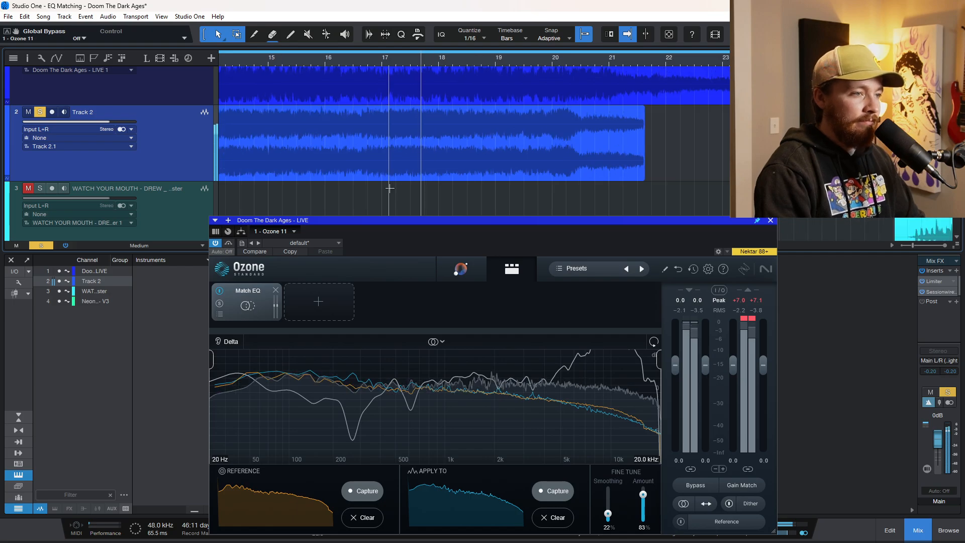
{"action": "key", "text": "space"}
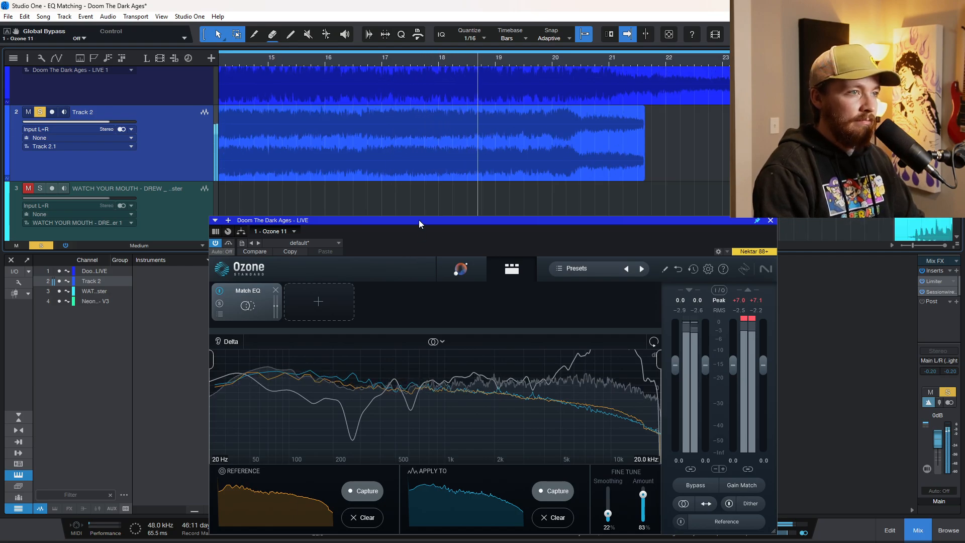
Switch the solo to the LIVE track and play it from bar 14 with Ozone active
{"action": "scroll", "coordinate": [306, 188], "scroll_direction": "up", "scroll_amount": 2}
{"action": "key", "text": "Up"}
{"action": "scroll", "coordinate": [328, 92], "scroll_direction": "down", "scroll_amount": 3}
{"action": "scroll", "coordinate": [328, 92], "scroll_direction": "down", "scroll_amount": 2}
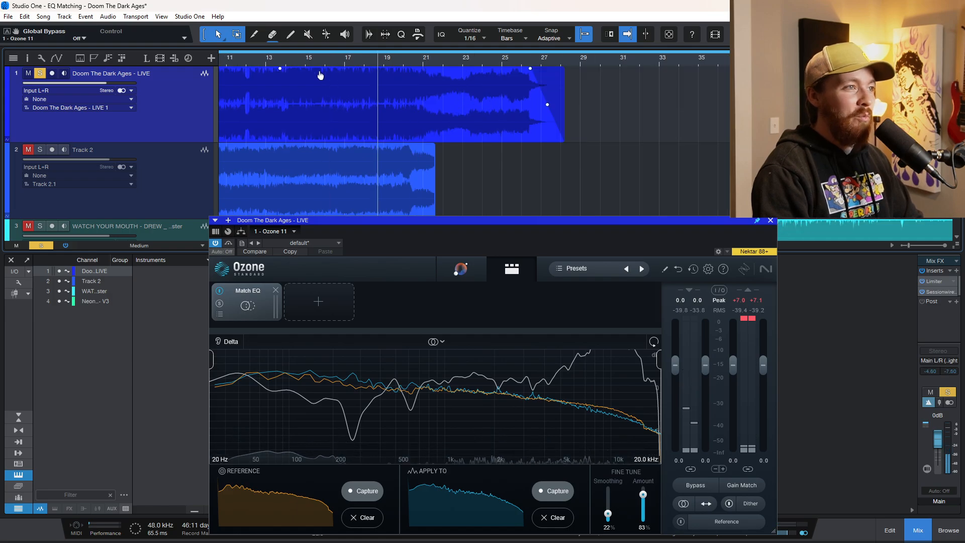
{"action": "scroll", "coordinate": [351, 121], "scroll_direction": "up", "scroll_amount": 4}
{"action": "scroll", "coordinate": [376, 130], "scroll_direction": "up", "scroll_amount": 3}
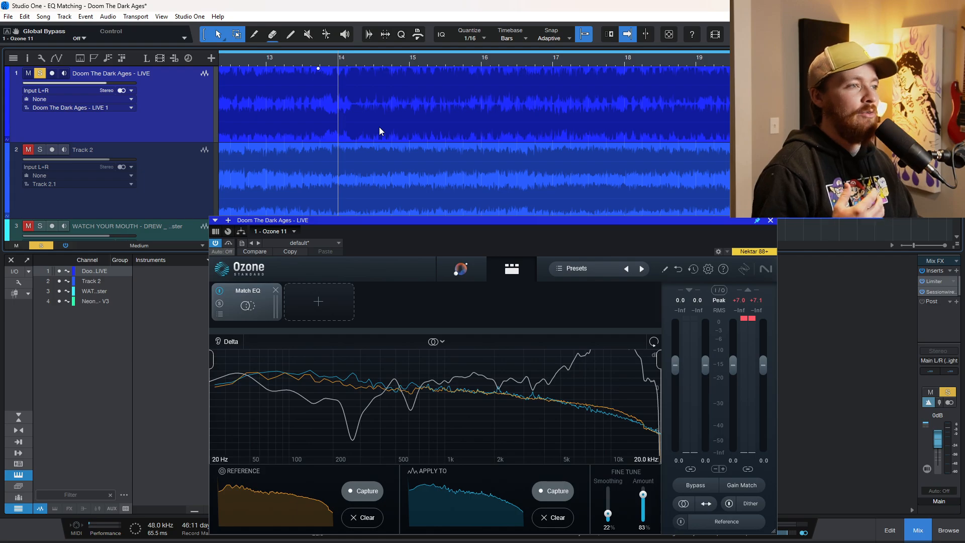
{"action": "key", "text": "space"}
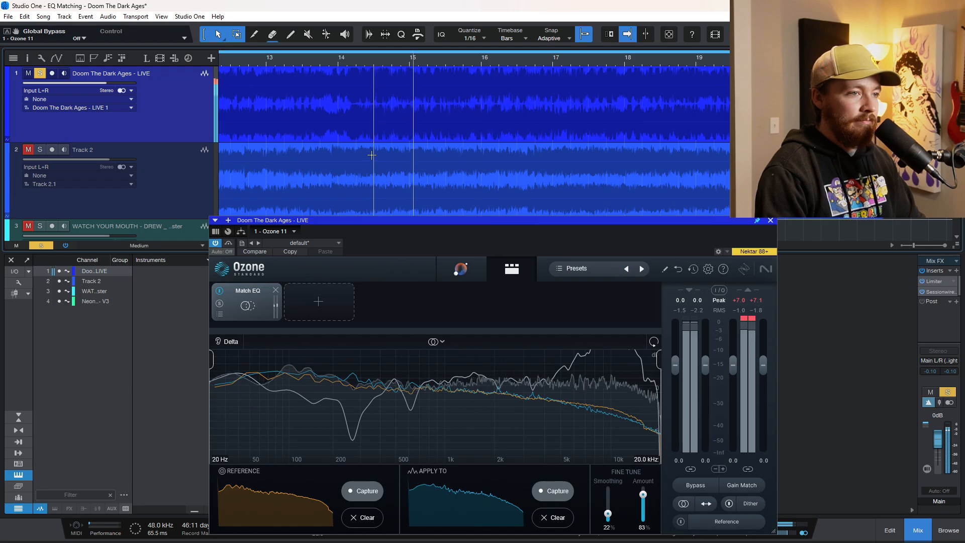
{"action": "key", "text": "space"}
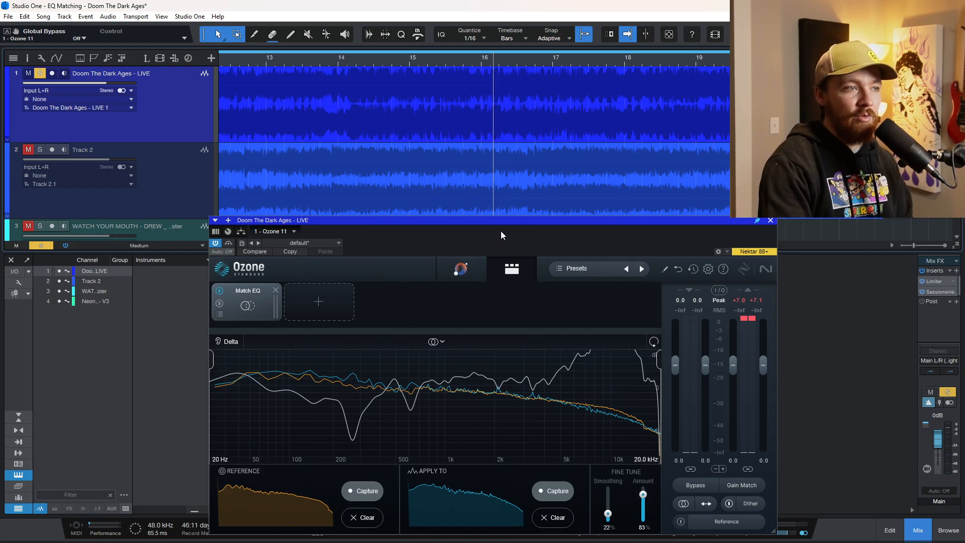
Move the Ozone window up, bypass the plug-in and play the LIVE track from bar 14
{"action": "left_click_drag", "start_coordinate": [501, 234], "coordinate": [523, 186]}
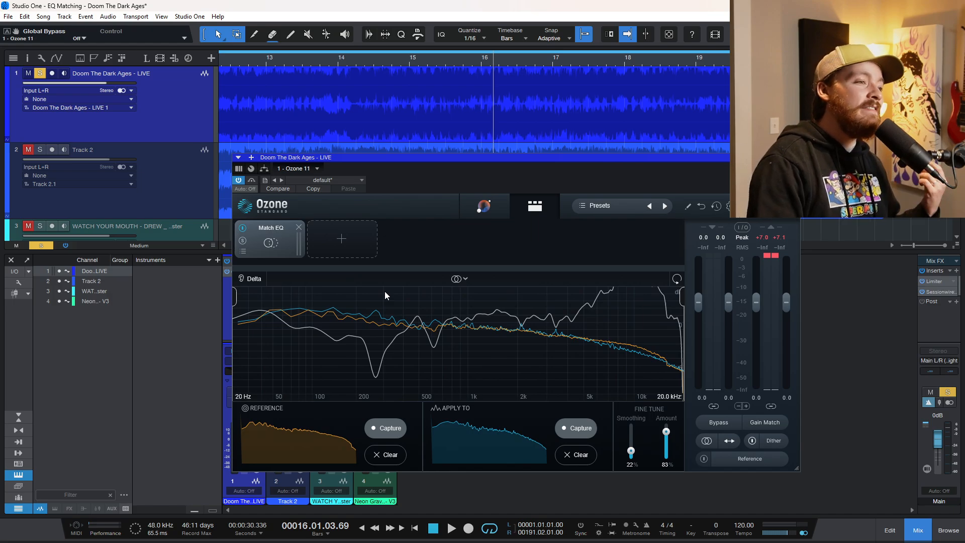
{"action": "left_click", "coordinate": [238, 181]}
{"action": "left_click", "coordinate": [338, 59]}
{"action": "key", "text": "space"}
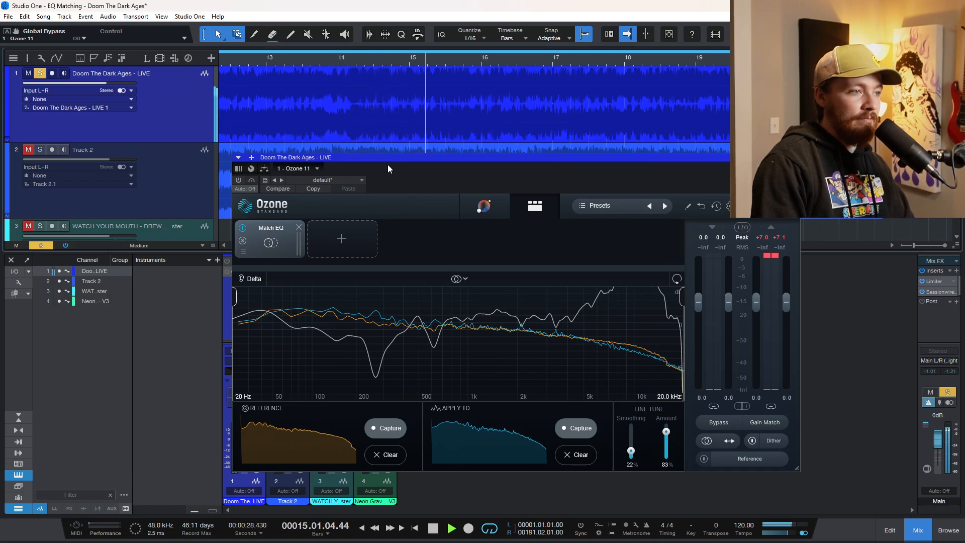
{"action": "key", "text": "space"}
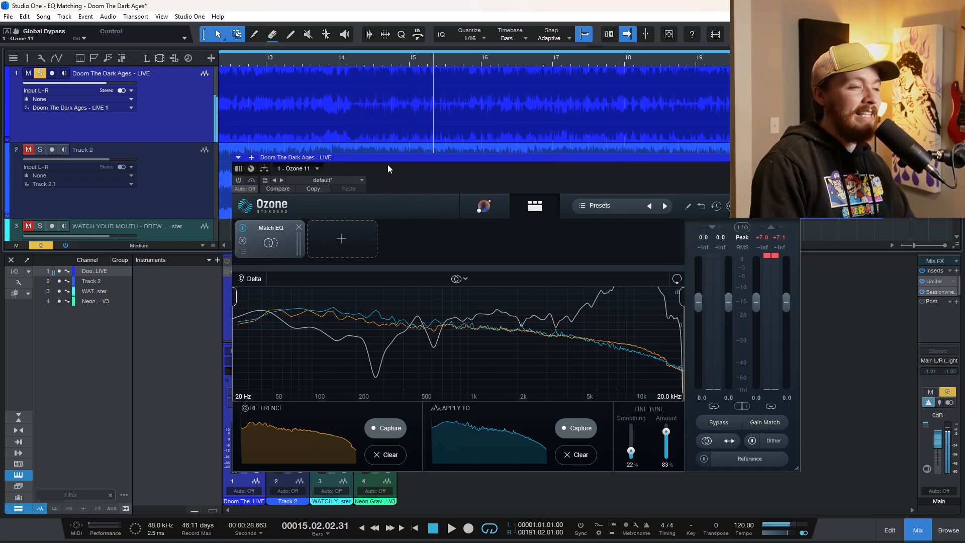
Reactivate Ozone and replay the LIVE track from bar 14 to hear the matched EQ
{"action": "left_click", "coordinate": [239, 181]}
{"action": "left_click", "coordinate": [360, 61]}
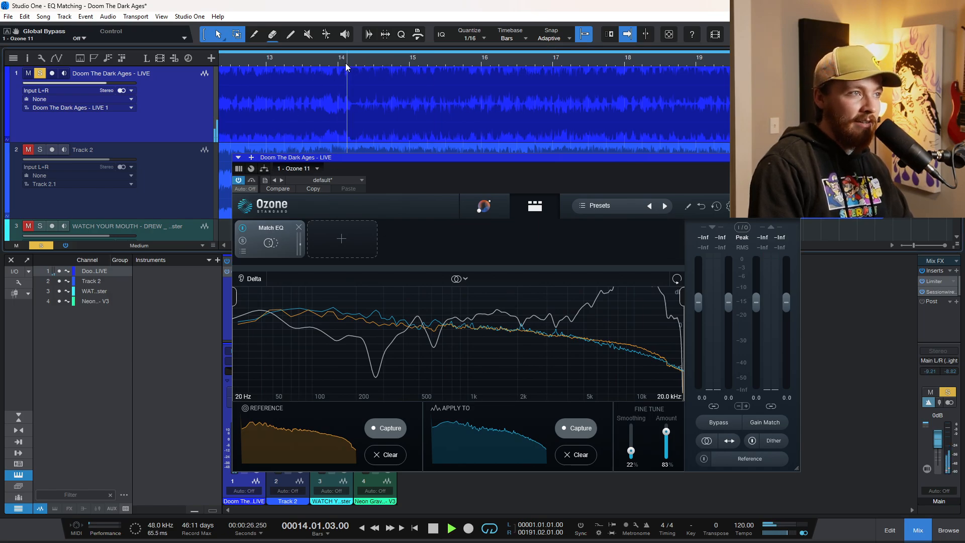
{"action": "key", "text": "space"}
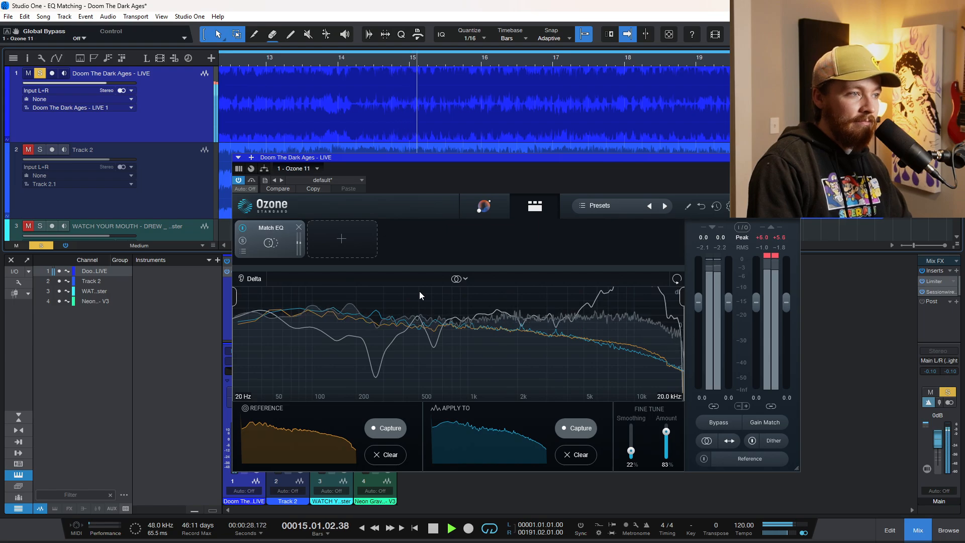
{"action": "key", "text": "space"}
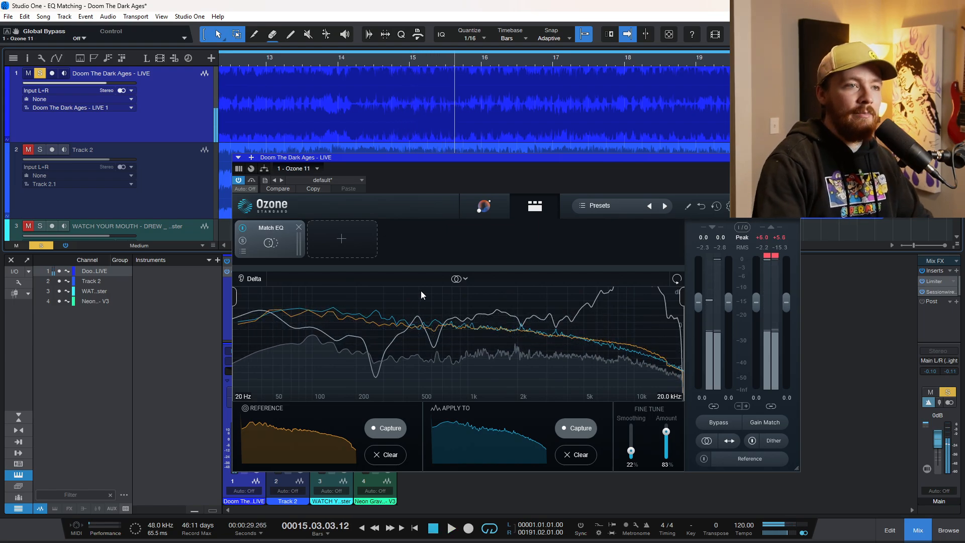